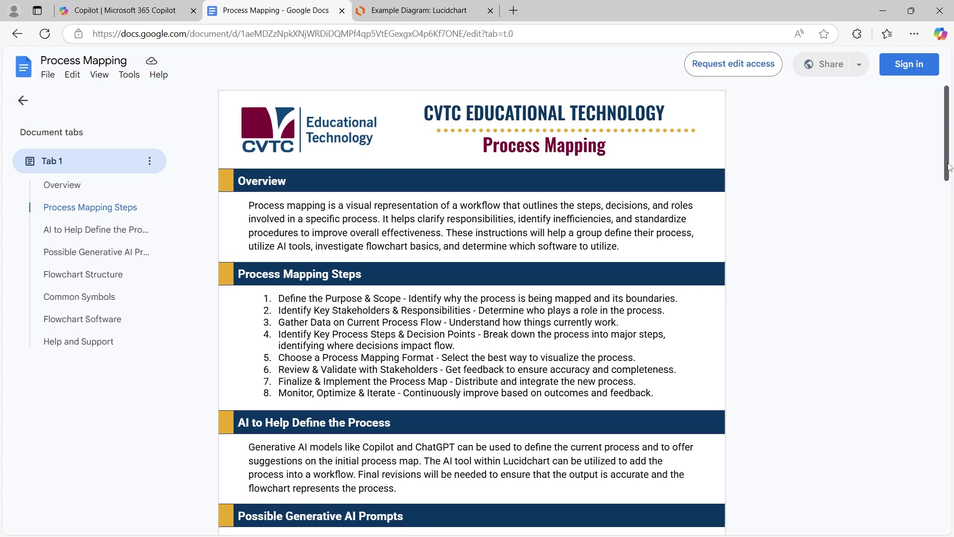
Copy the italic sample AI prompt from Google Docs into Copilot and select its department placeholder.
drag(948, 167, 950, 228)
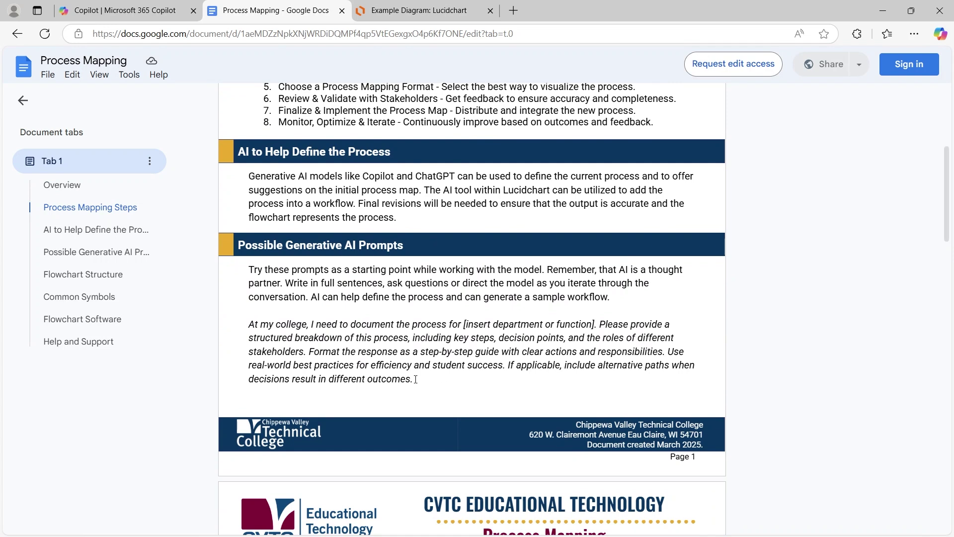
drag(415, 379, 244, 324)
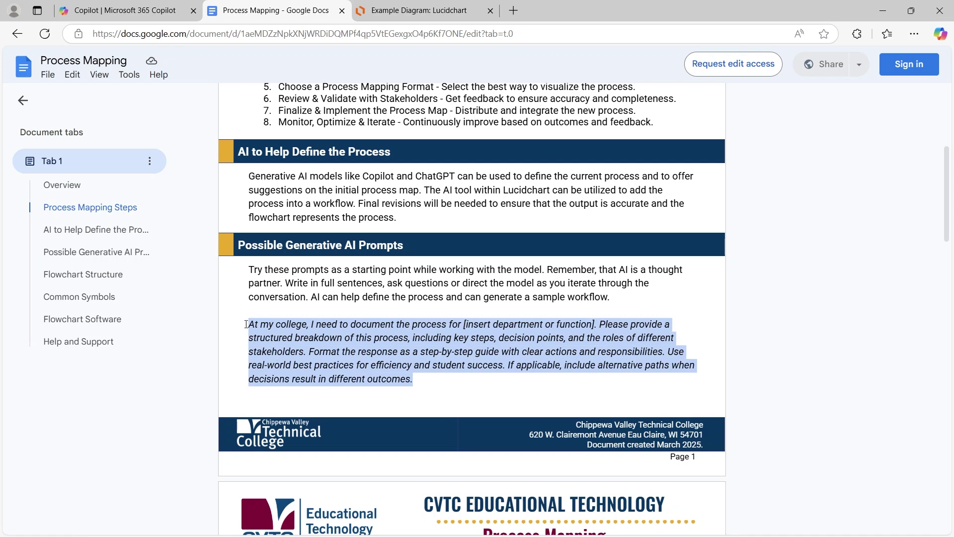
click(125, 10)
drag(412, 460, 519, 460)
Send Copilot the prompt for 'career services', then request a list of its steps and actions.
text(career s)
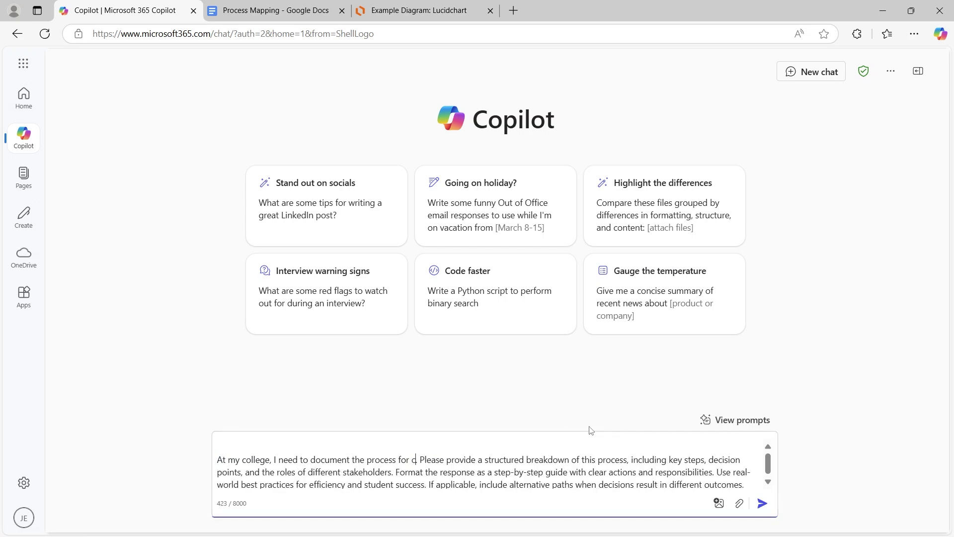
text(ervices)
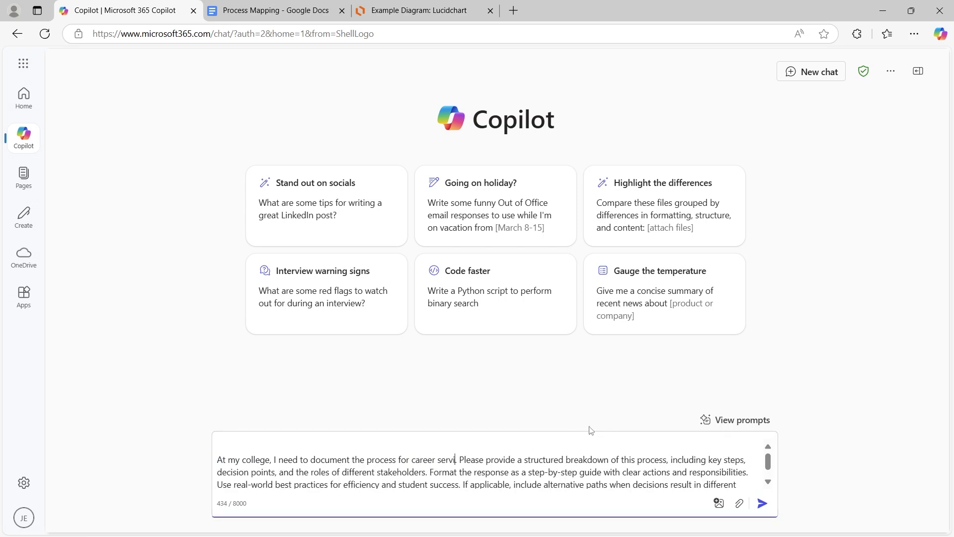
key(Return)
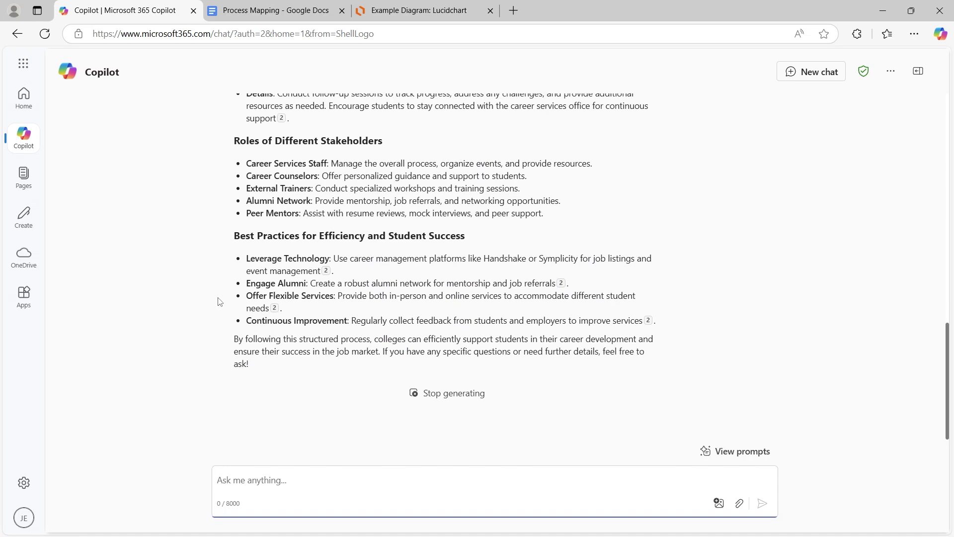
text(looks good to start with. can I get a list of the steps and actions?)
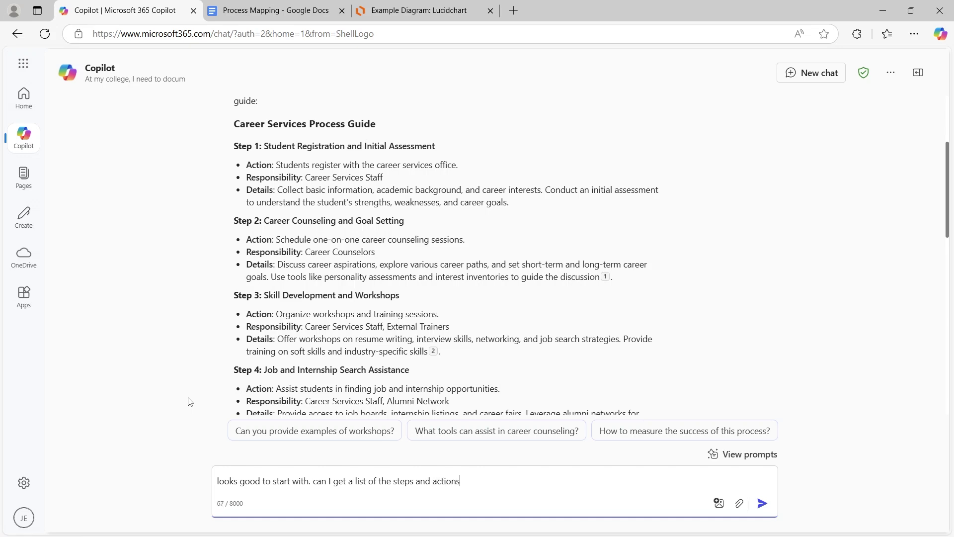
key(Return)
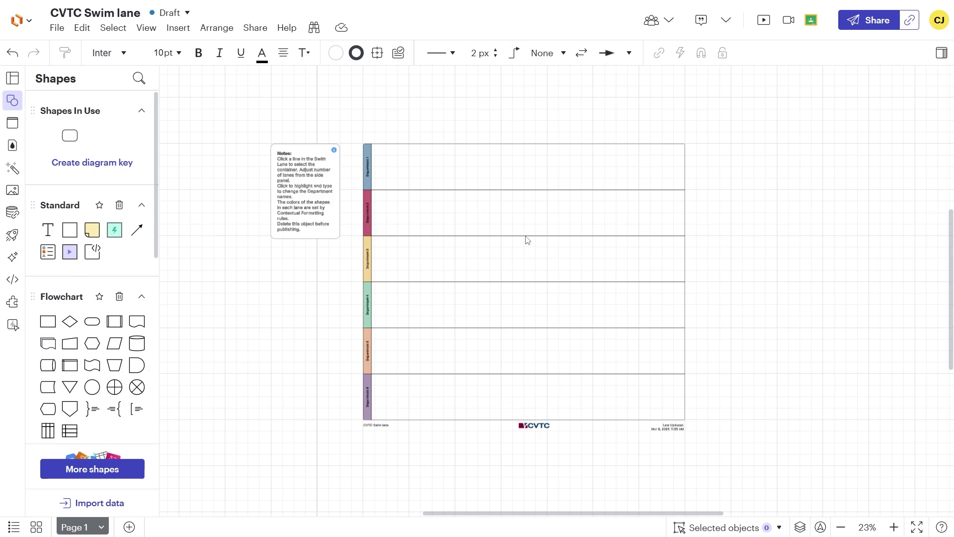
Set the CVTC swim lane container to 4 lanes and zoom out to view it.
click(894, 527)
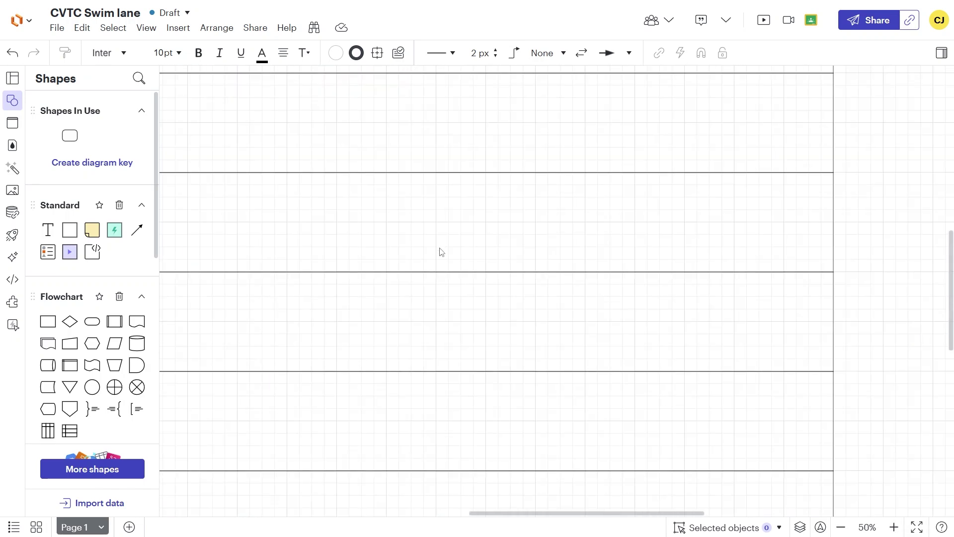
scroll(474, 125, up, 3)
scroll(474, 125, left, 3)
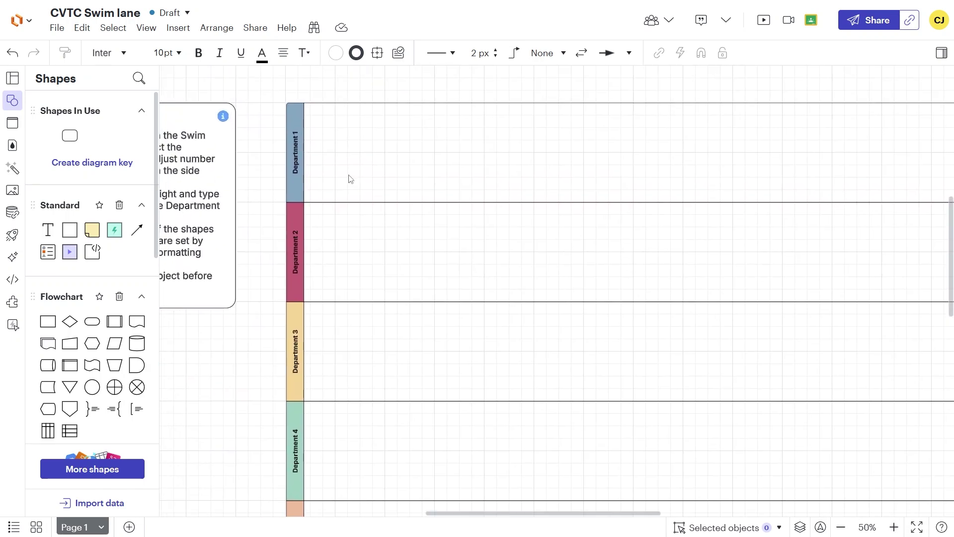
drag(250, 423, 209, 433)
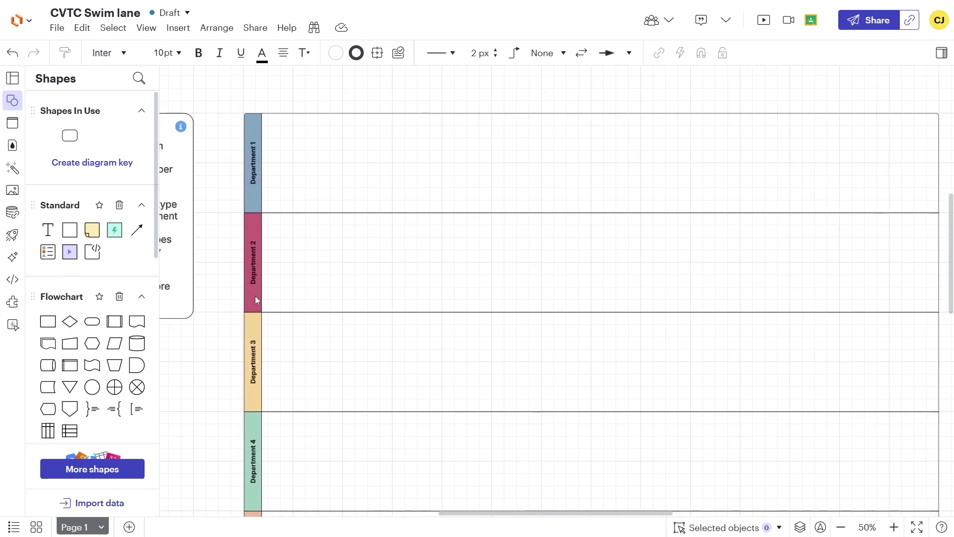
click(331, 112)
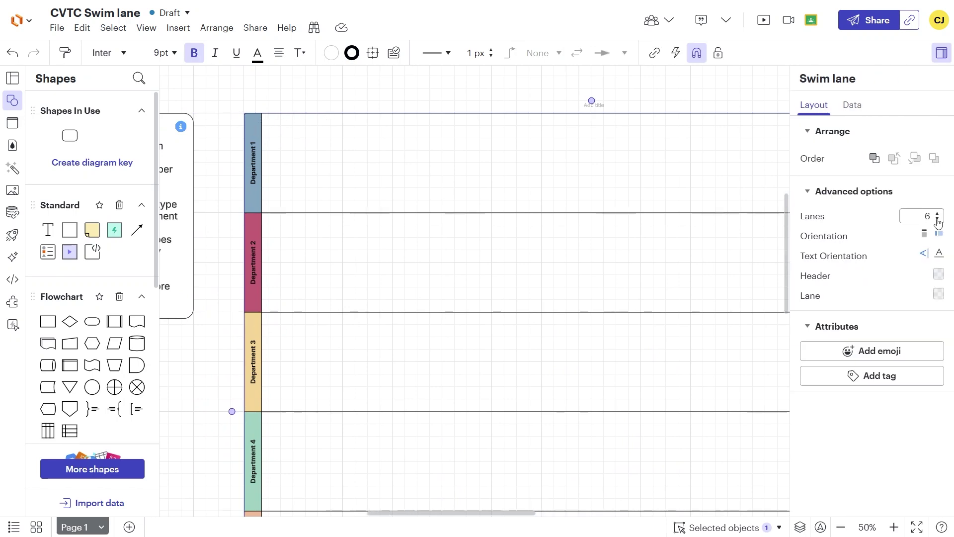
click(938, 219)
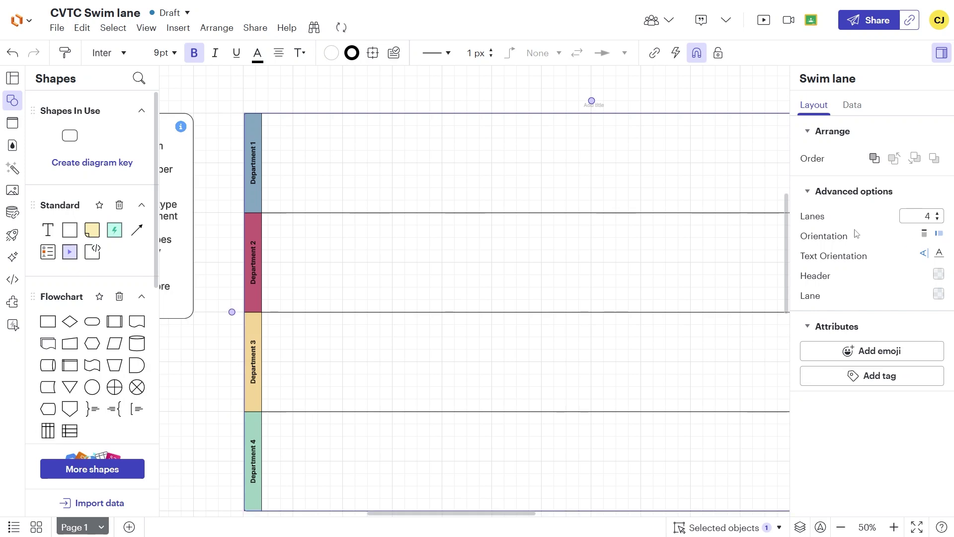
click(195, 433)
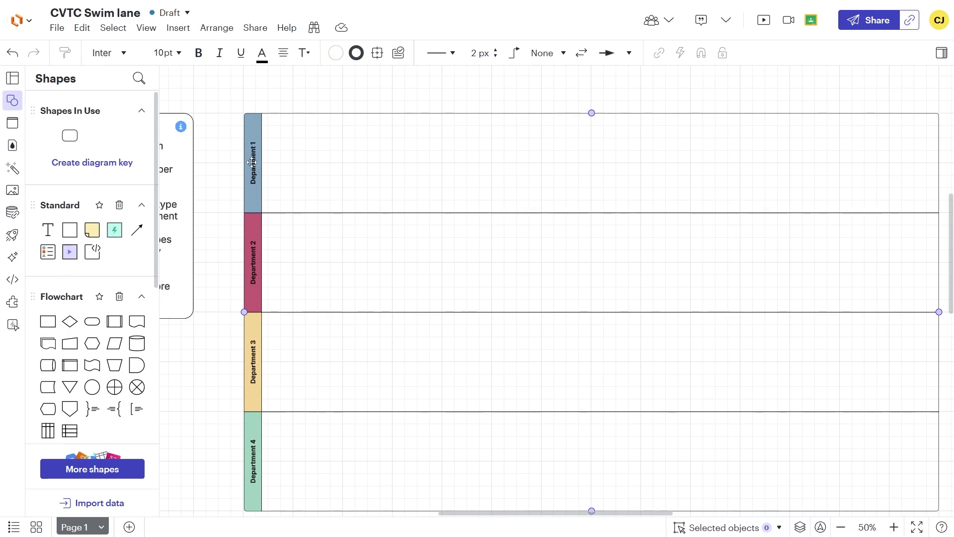
key(ctrl+minus)
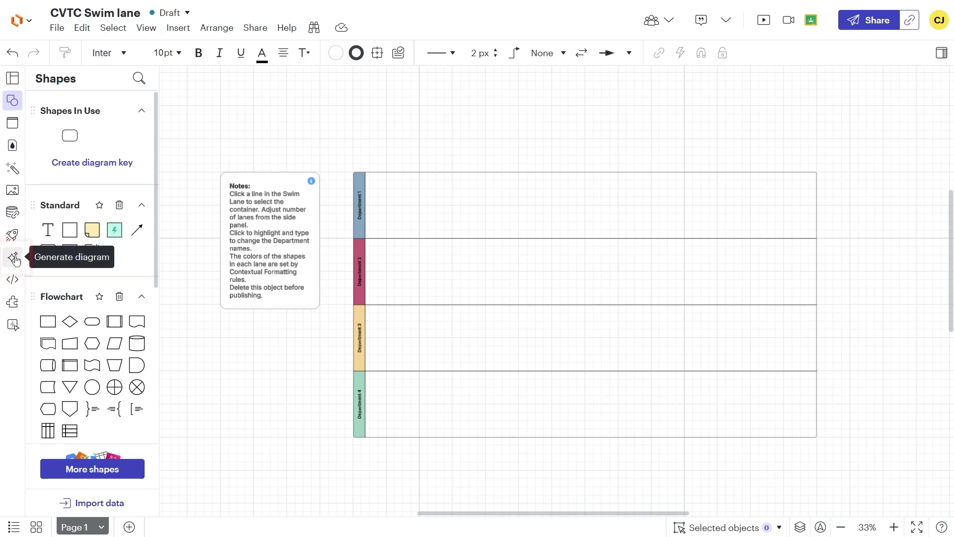
Put Copilot's career services steps-and-actions list into the Generate diagram prompt.
click(14, 258)
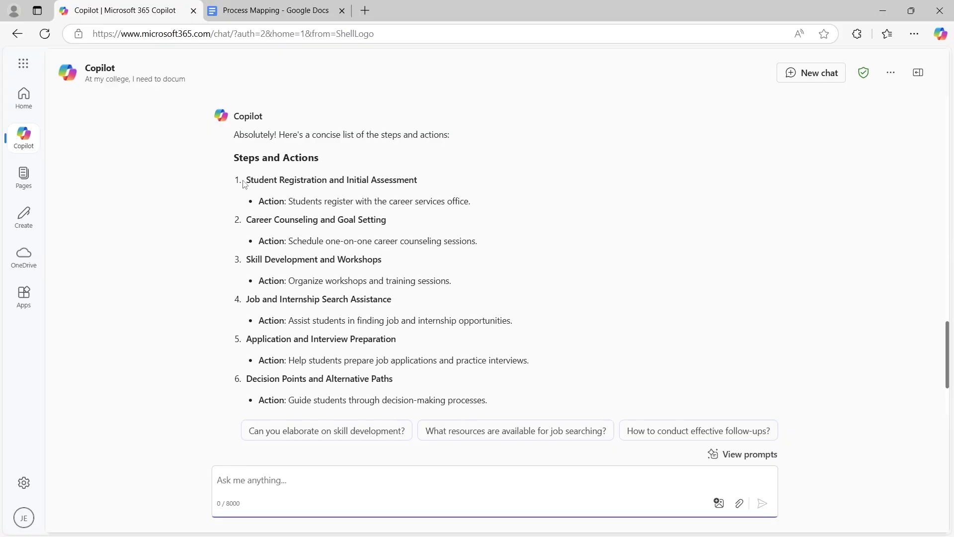
drag(244, 180, 312, 402)
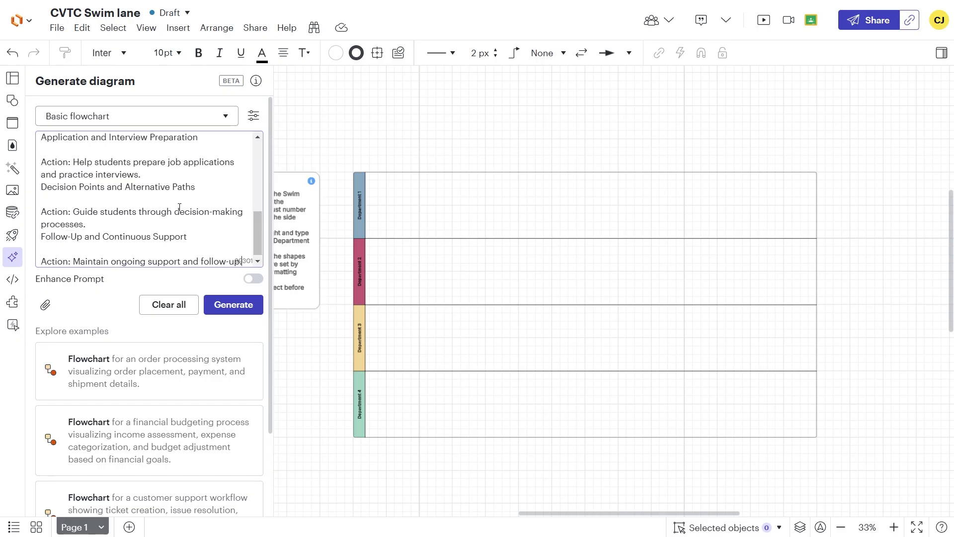
scroll(180, 207, up, 5)
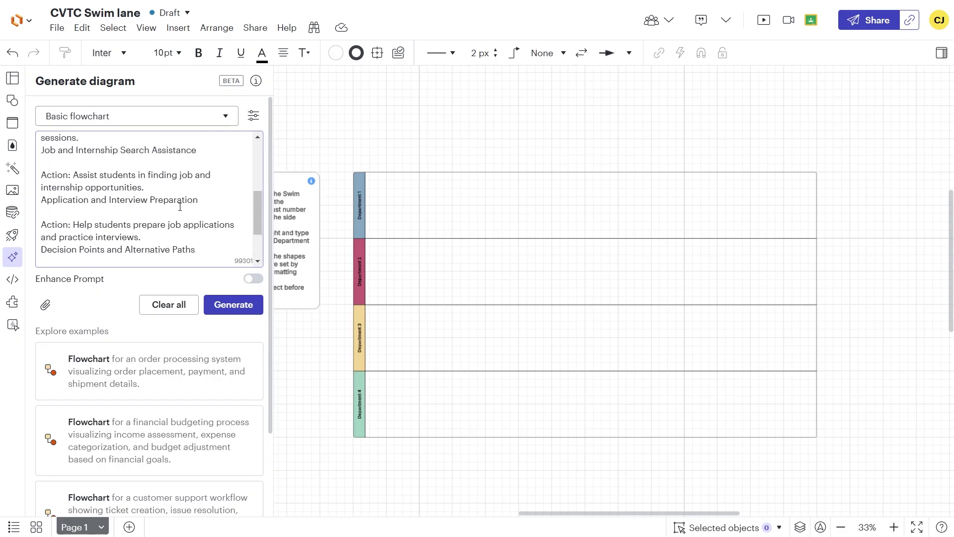
scroll(180, 207, up, 1)
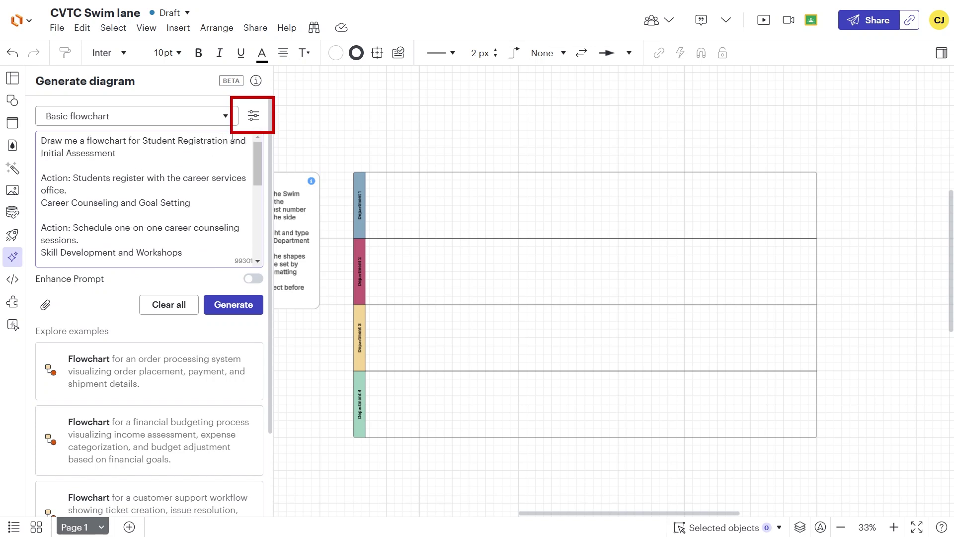
Set the flowchart orientation to top-to-bottom and generate the diagram.
click(254, 118)
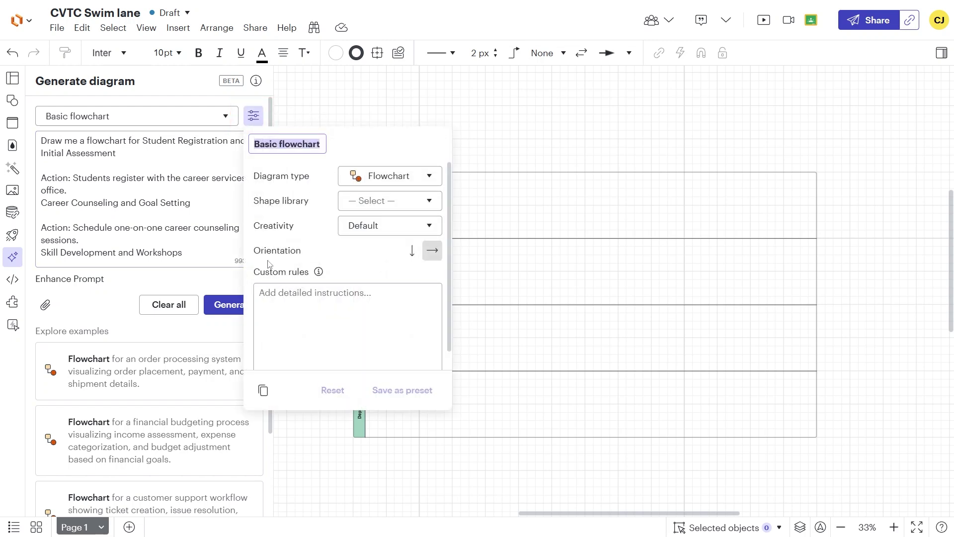
click(413, 253)
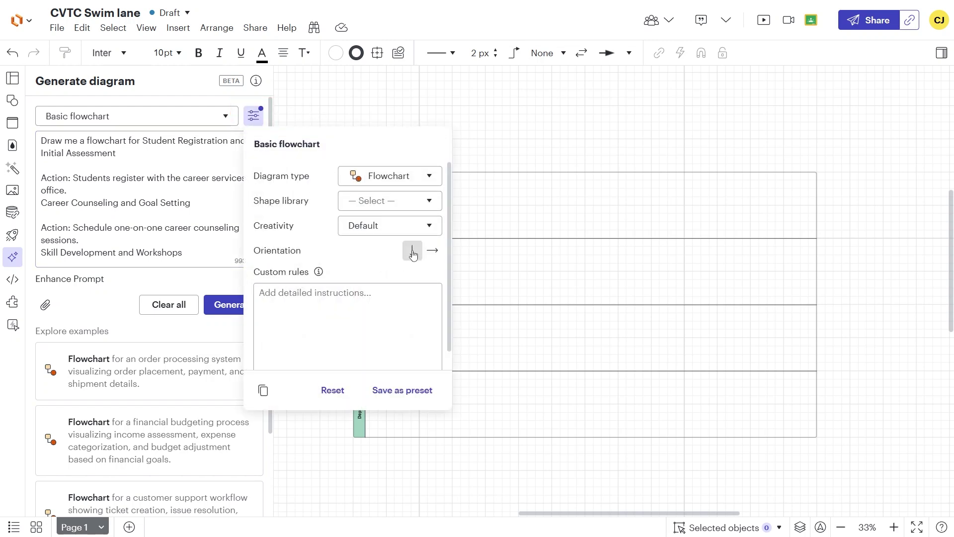
click(251, 116)
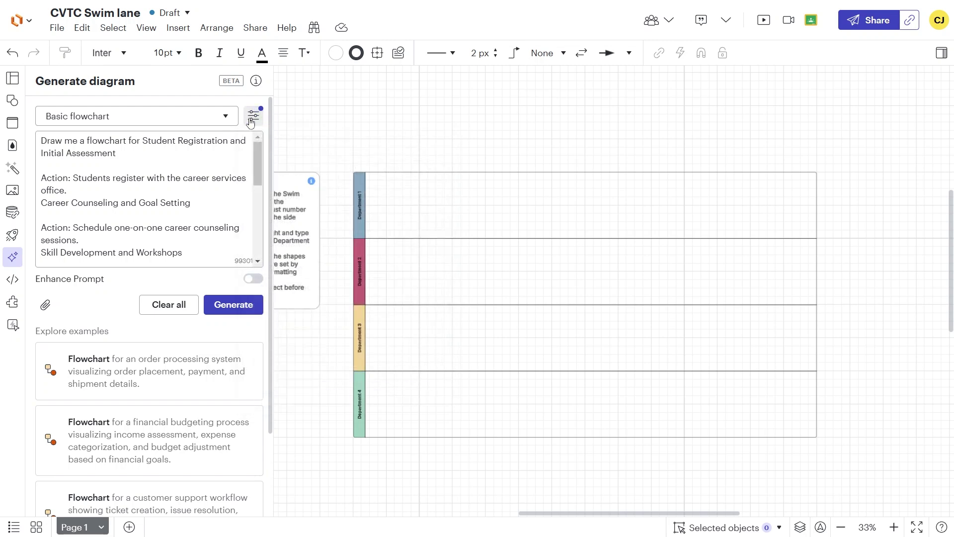
click(234, 304)
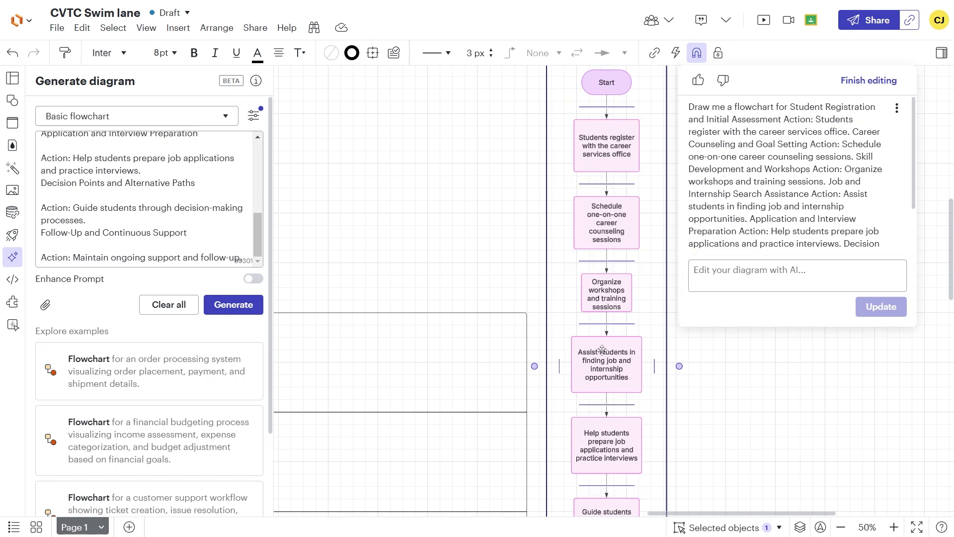
Place Start, registration, counseling, workshops, Assist students and job applications steps into their department lanes.
click(714, 446)
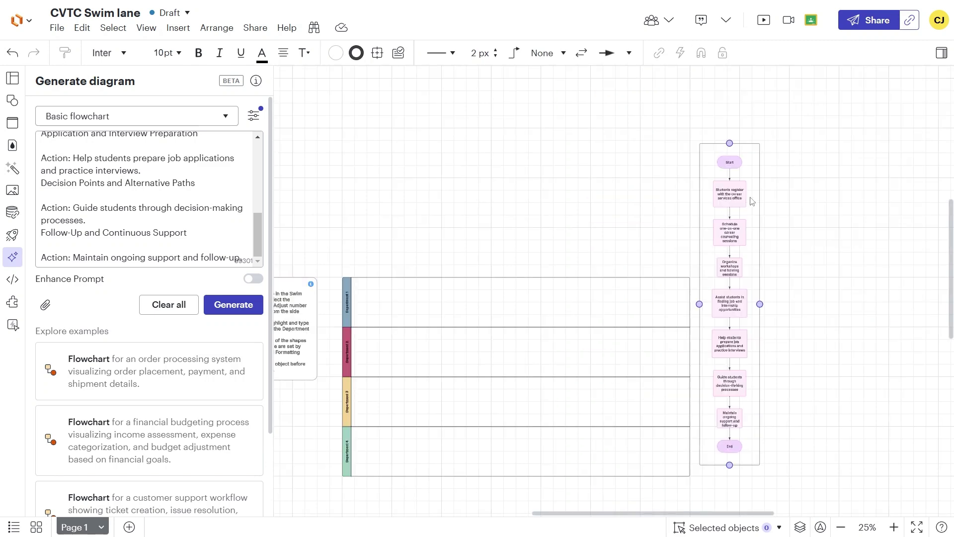
drag(729, 162, 378, 303)
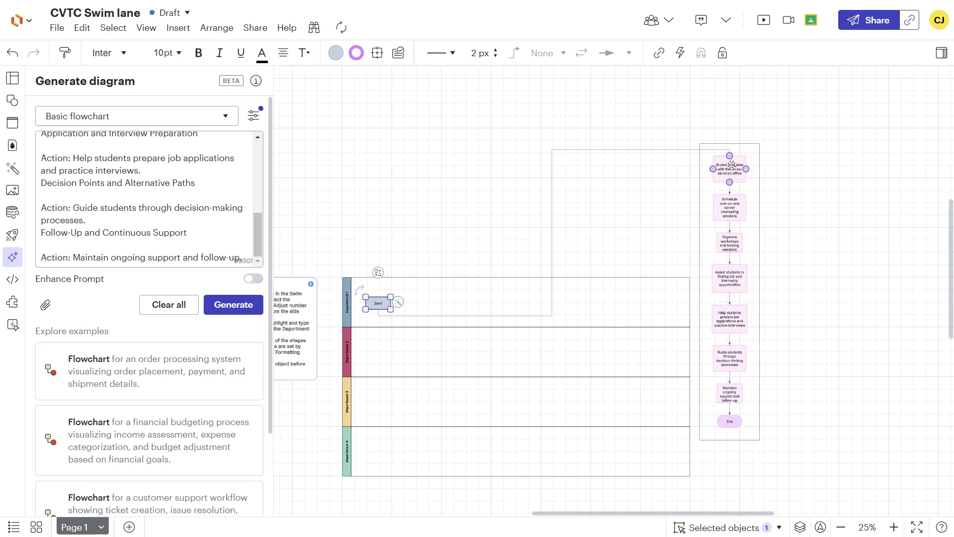
drag(729, 166, 426, 304)
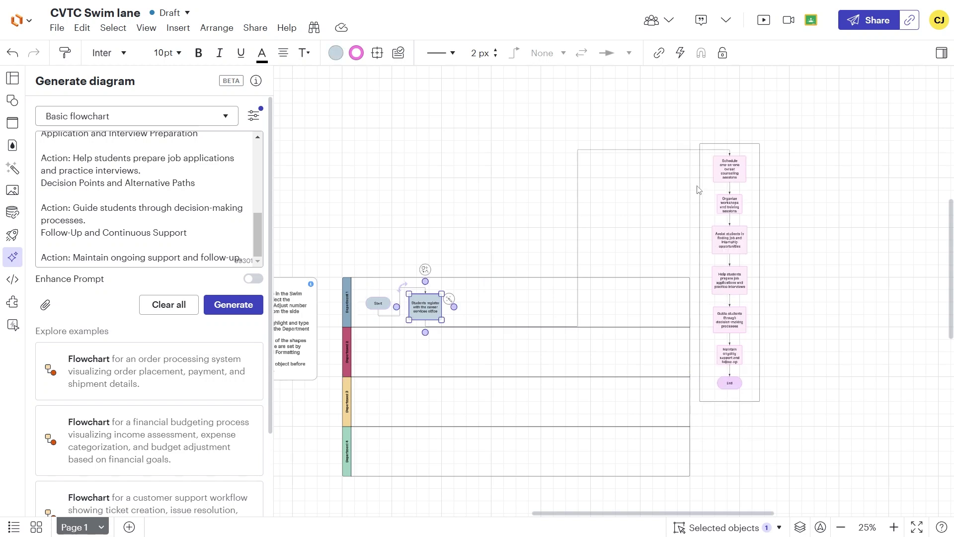
drag(730, 169, 431, 364)
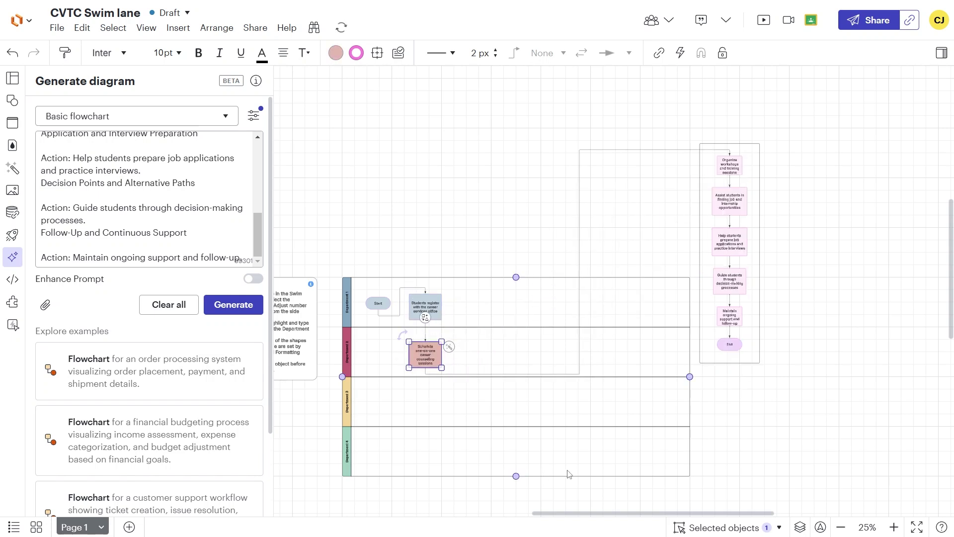
drag(726, 169, 425, 398)
click(425, 398)
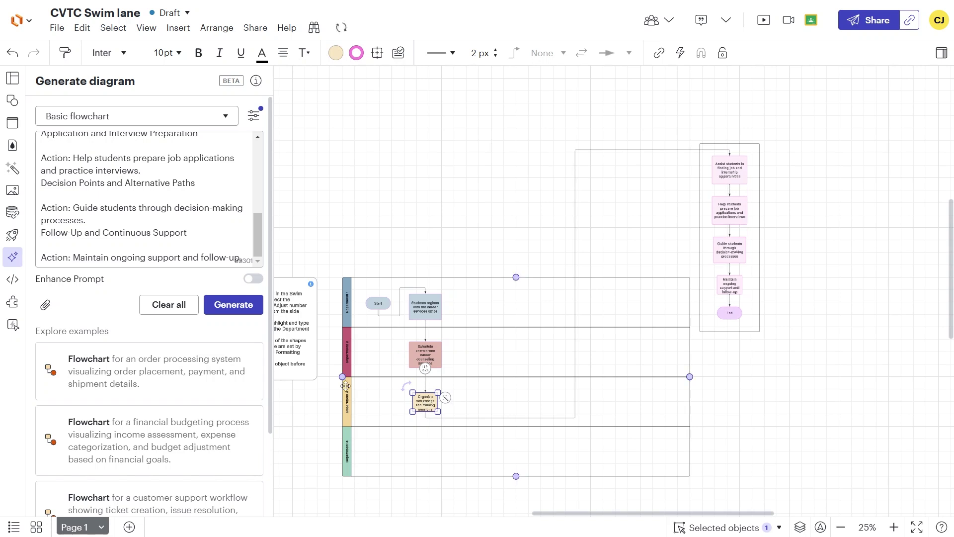
drag(734, 170, 492, 400)
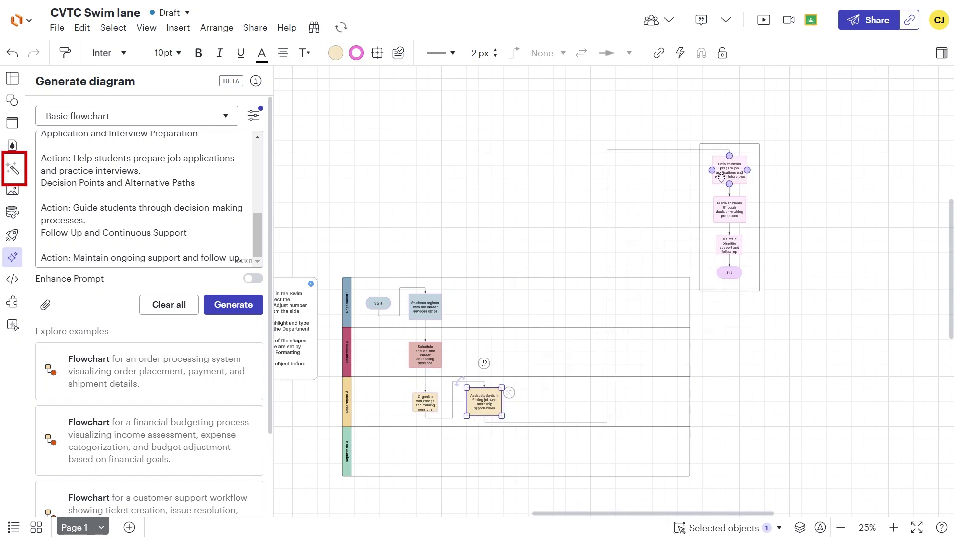
drag(729, 210, 509, 366)
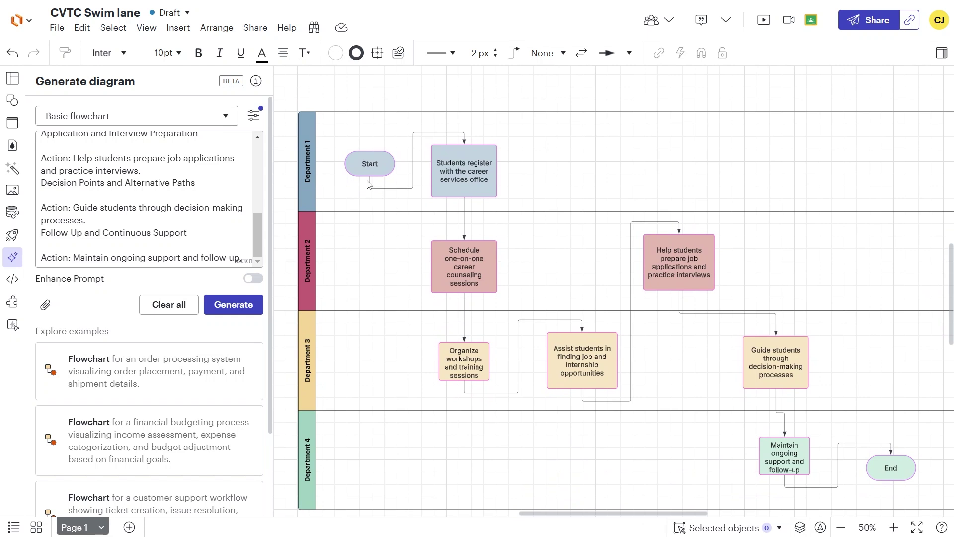
Reconnect the Start arrow from Start's right side to the registration step's left side.
click(370, 186)
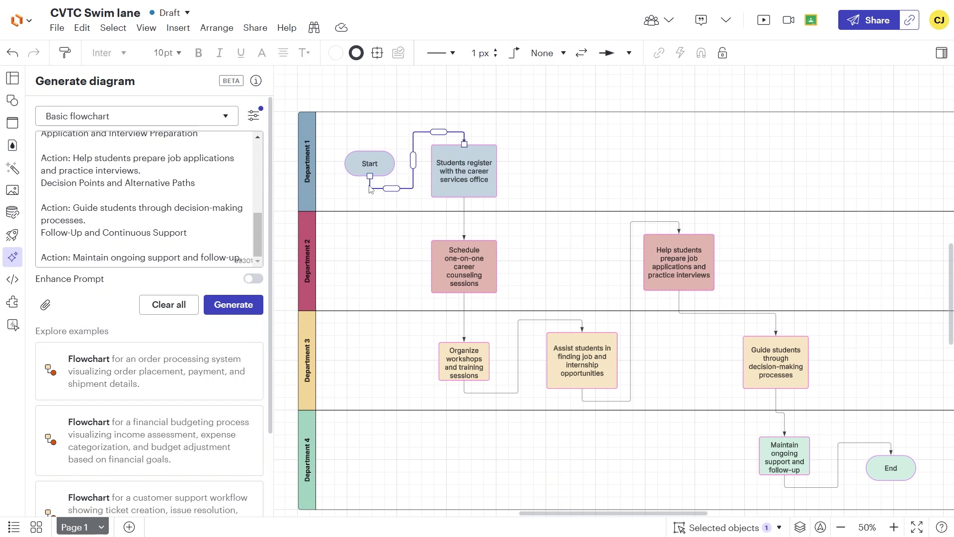
drag(370, 177, 396, 163)
drag(463, 144, 431, 171)
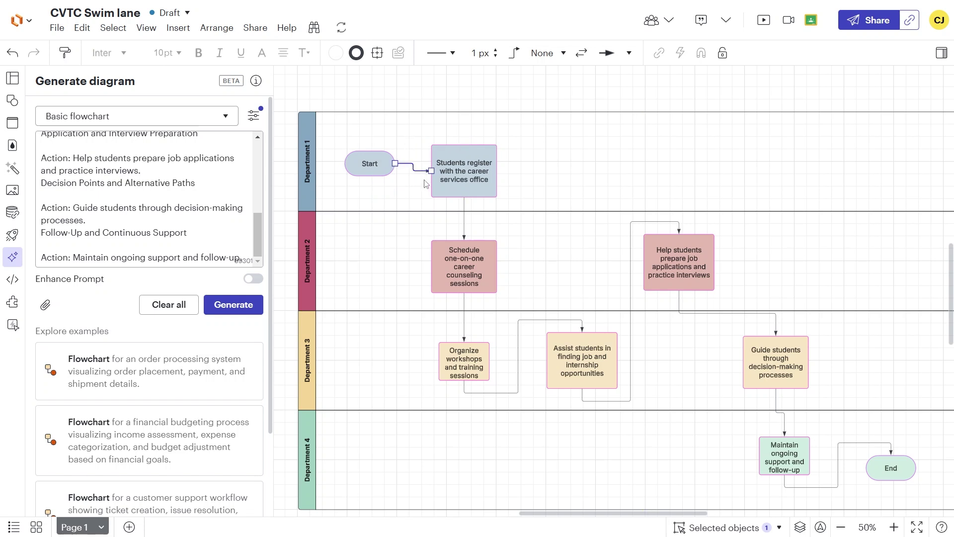
click(596, 170)
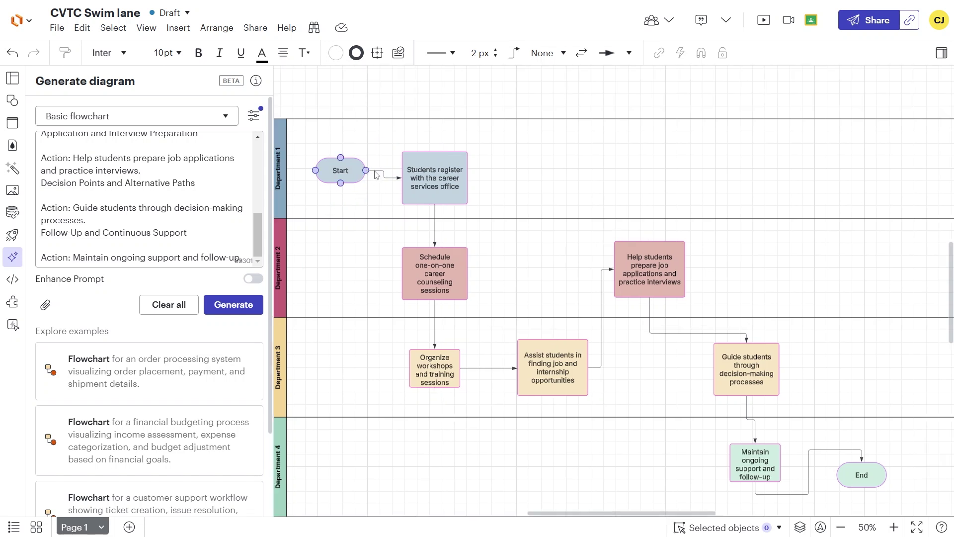
Middle-align the Start shape with the registration step in Department 1.
drag(299, 131, 498, 203)
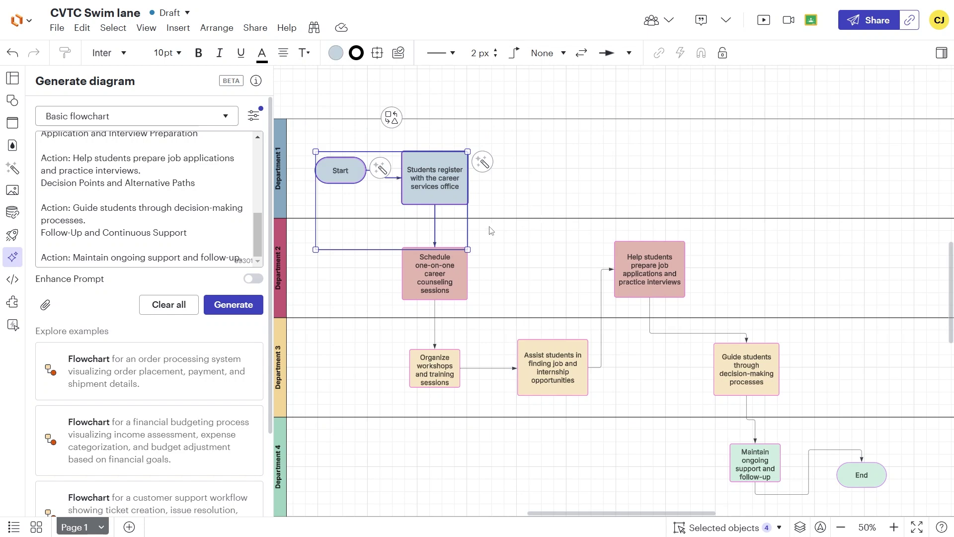
right_click(444, 180)
mouse_move(445, 182)
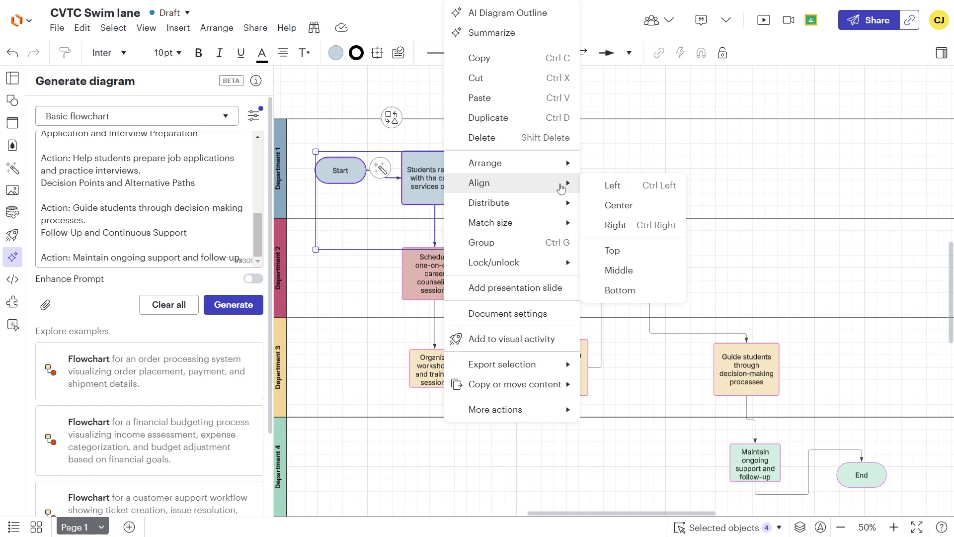
click(652, 271)
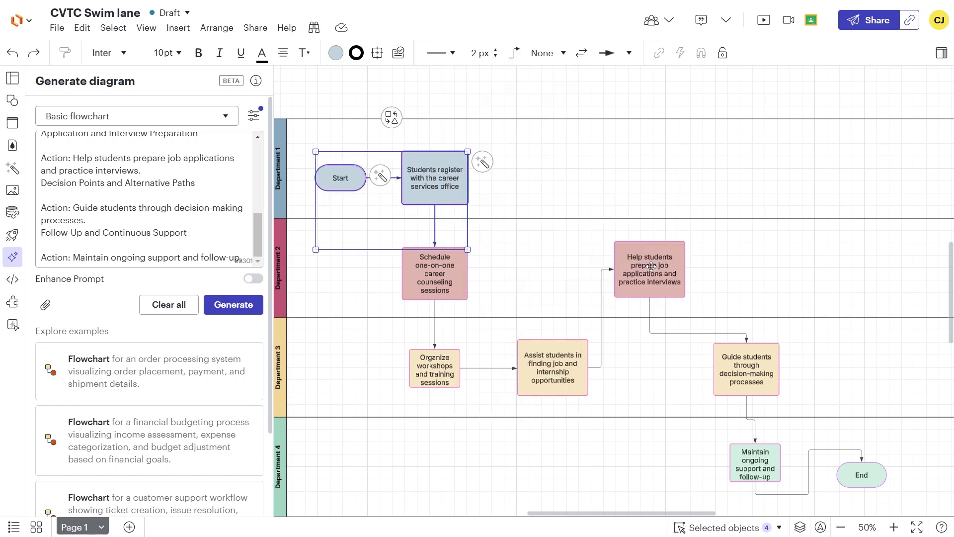
click(356, 386)
scroll(614, 264, down, 2)
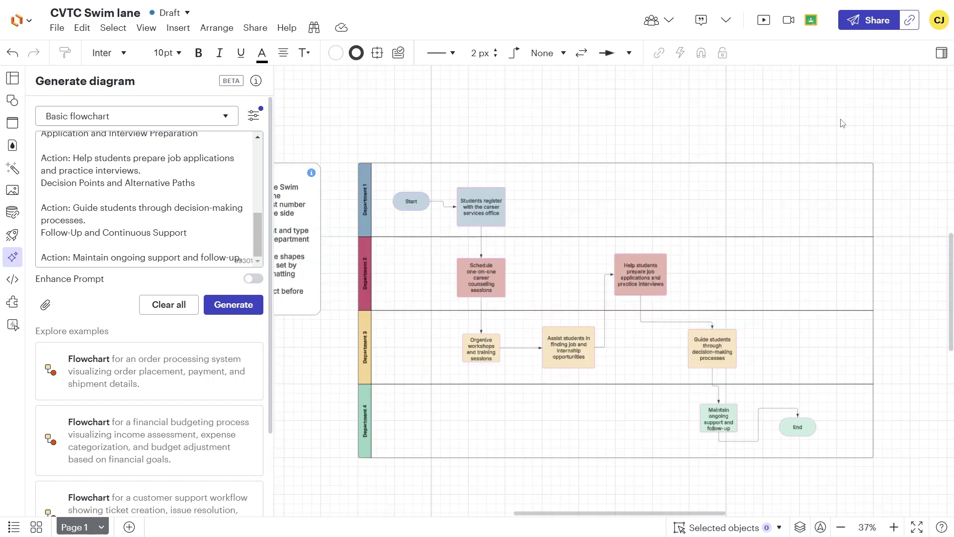
Turn on the diagram's shareable link in the Add collaborator sharing settings.
click(260, 27)
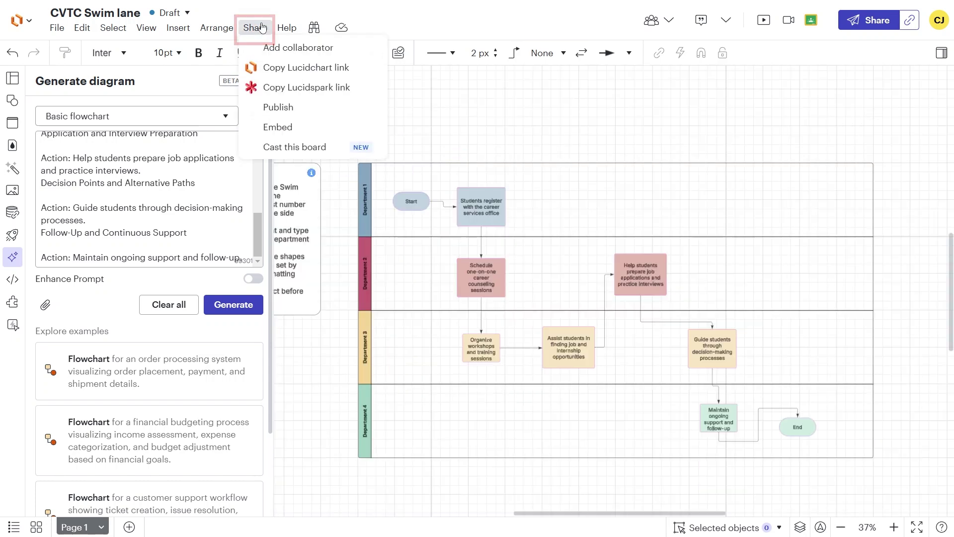
click(298, 47)
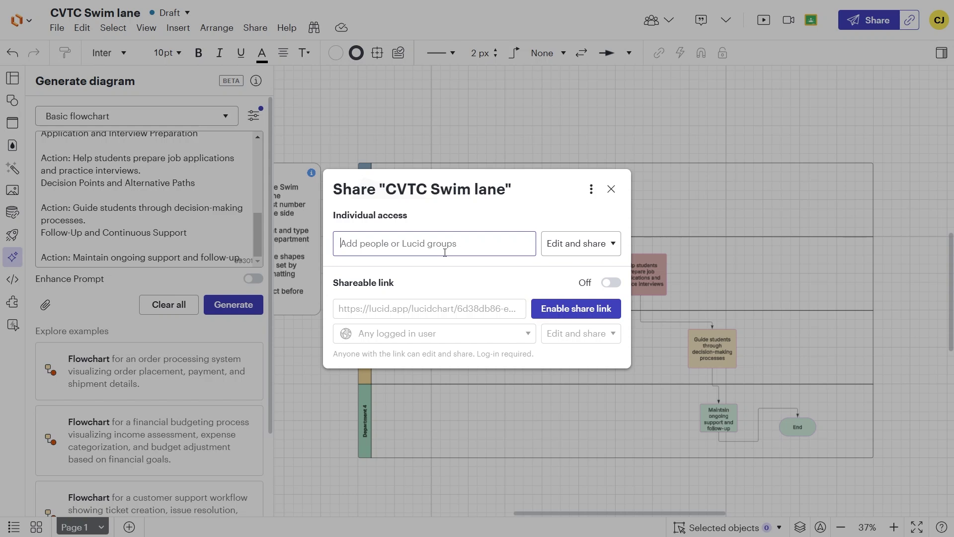
click(613, 247)
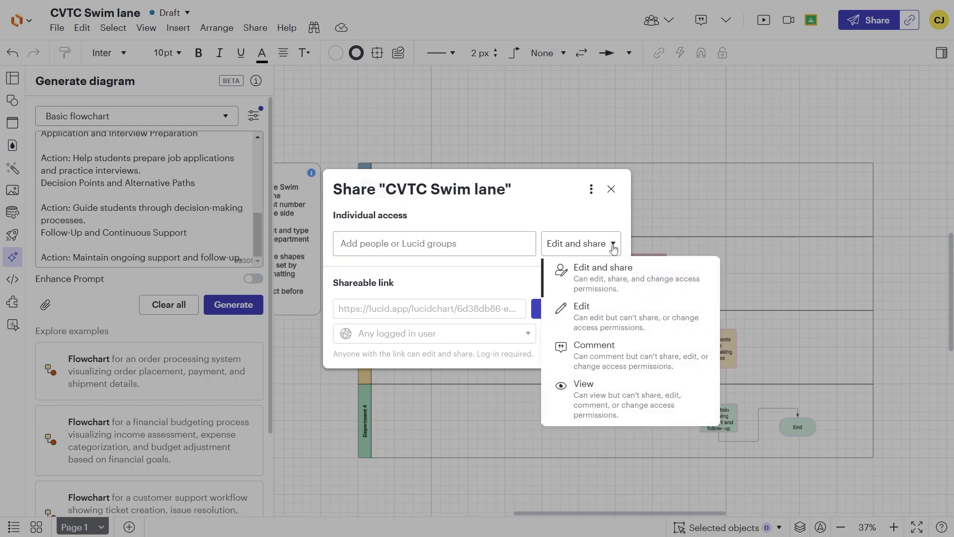
click(605, 220)
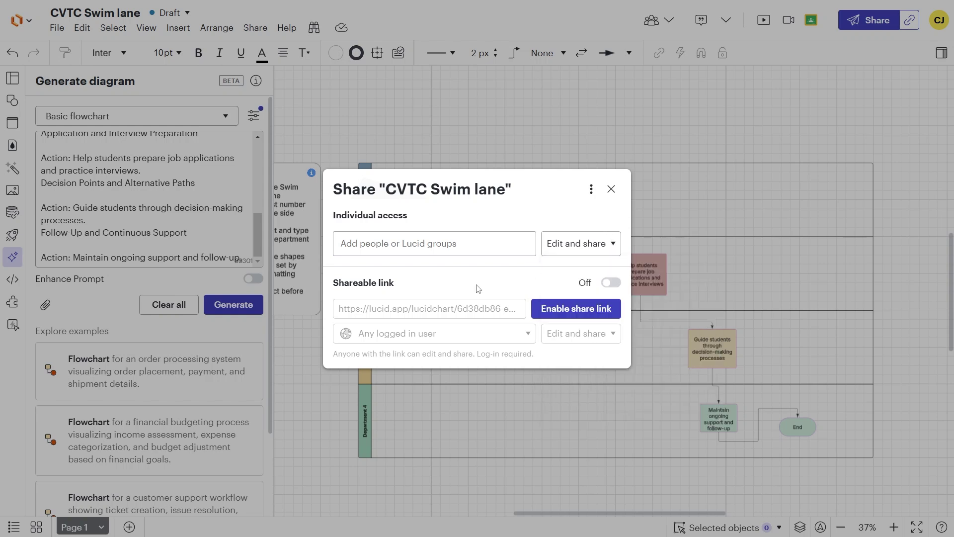
click(611, 283)
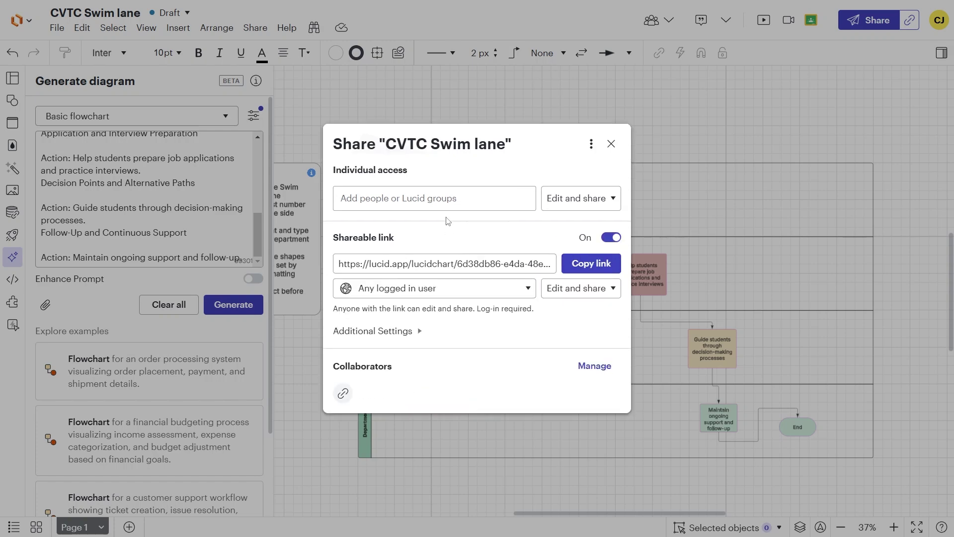
click(255, 27)
Review the available publish formats under Share > Publish.
click(255, 27)
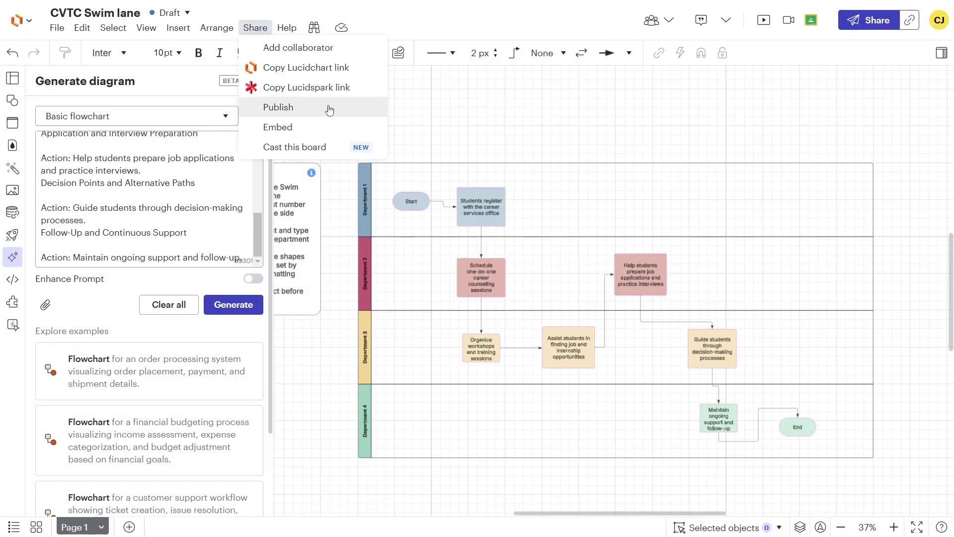
click(327, 107)
click(458, 270)
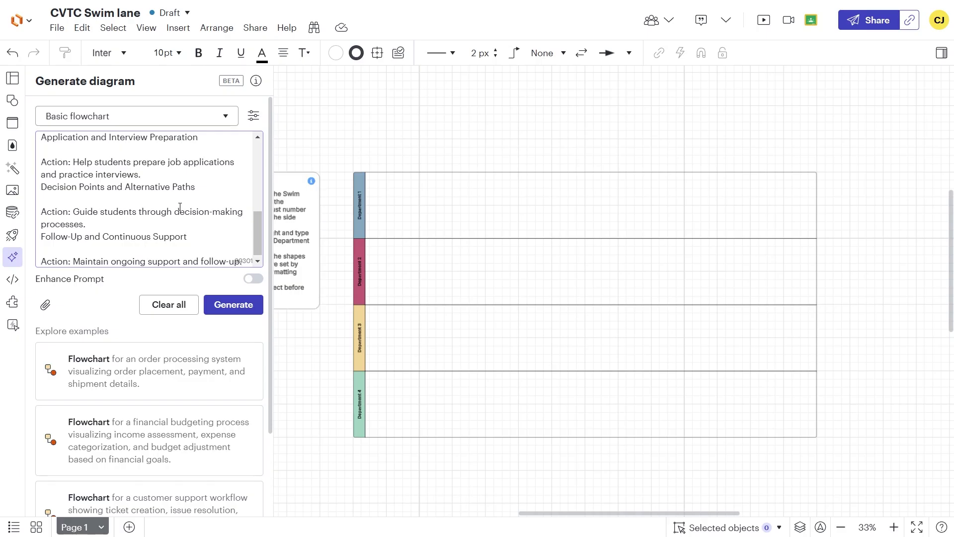
scroll(180, 207, up, 4)
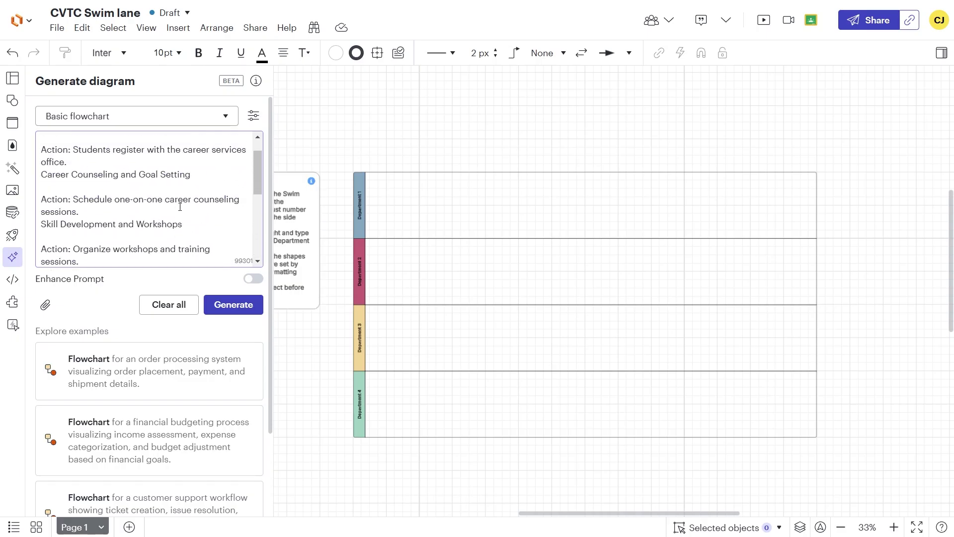
scroll(179, 206, up, 2)
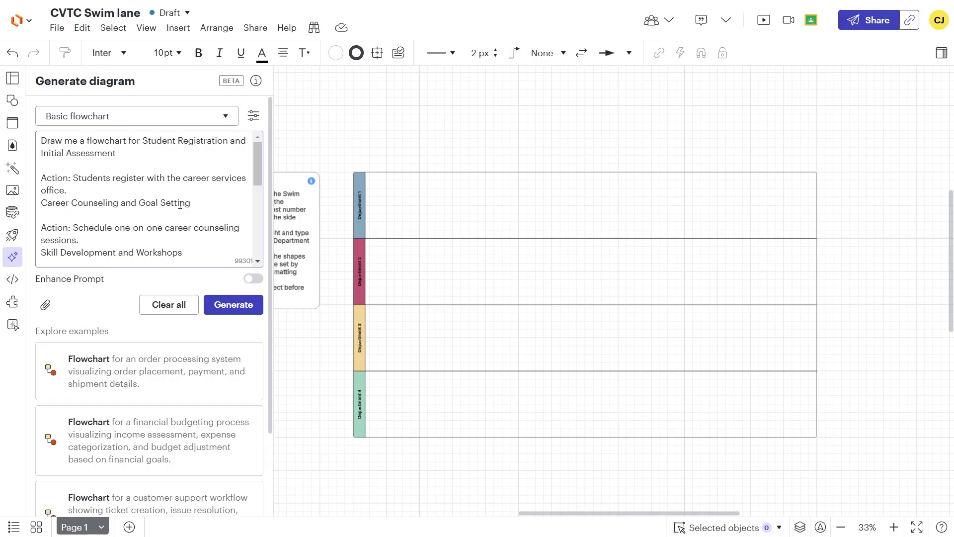